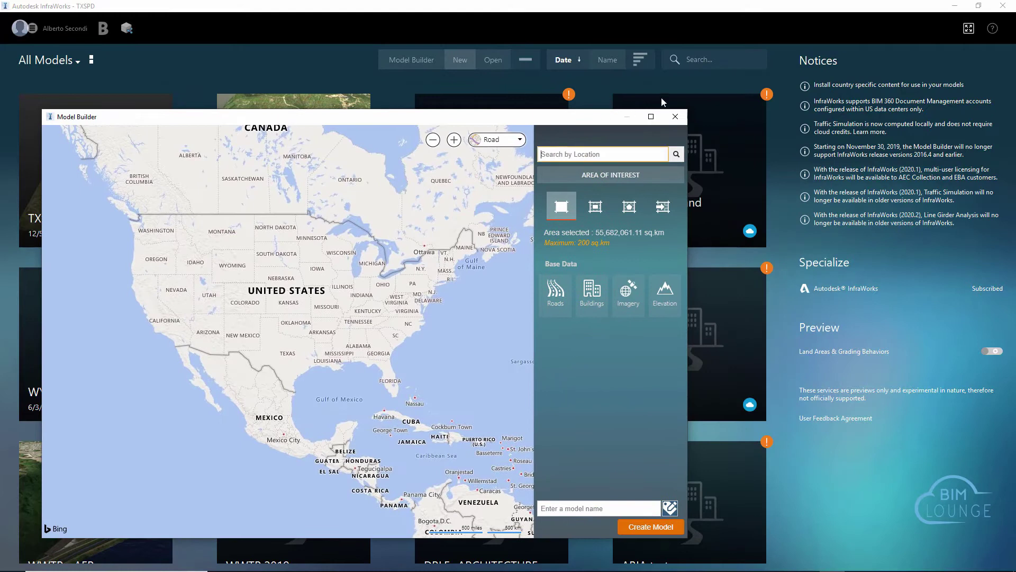
Step: Maximize the Model Builder map and search for 'san diego airport' to center it there
{"action": "left_click", "coordinate": [651, 117]}
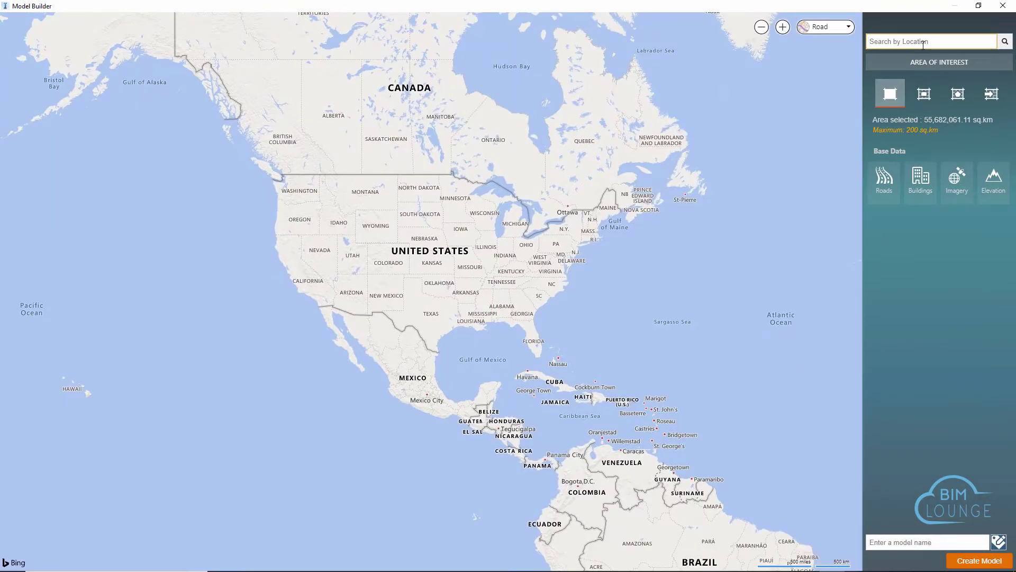
{"action": "type", "text": "sa"}
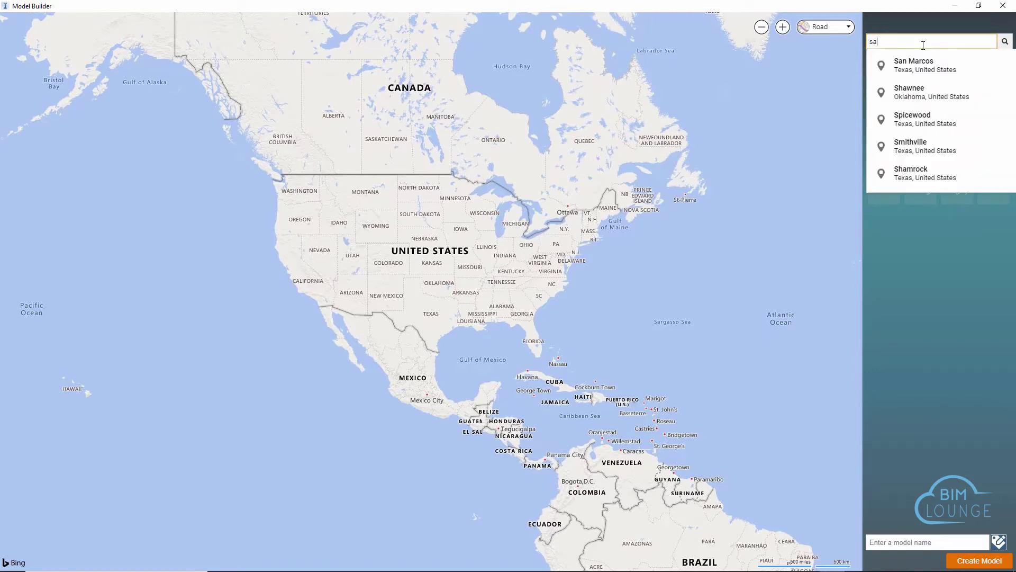
{"action": "type", "text": "n diego "}
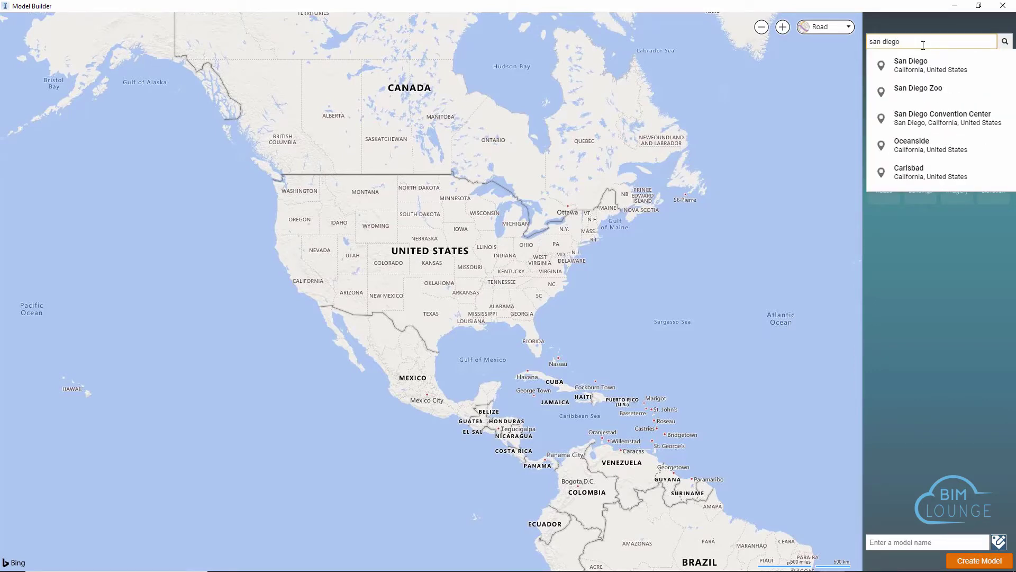
{"action": "type", "text": "airport"}
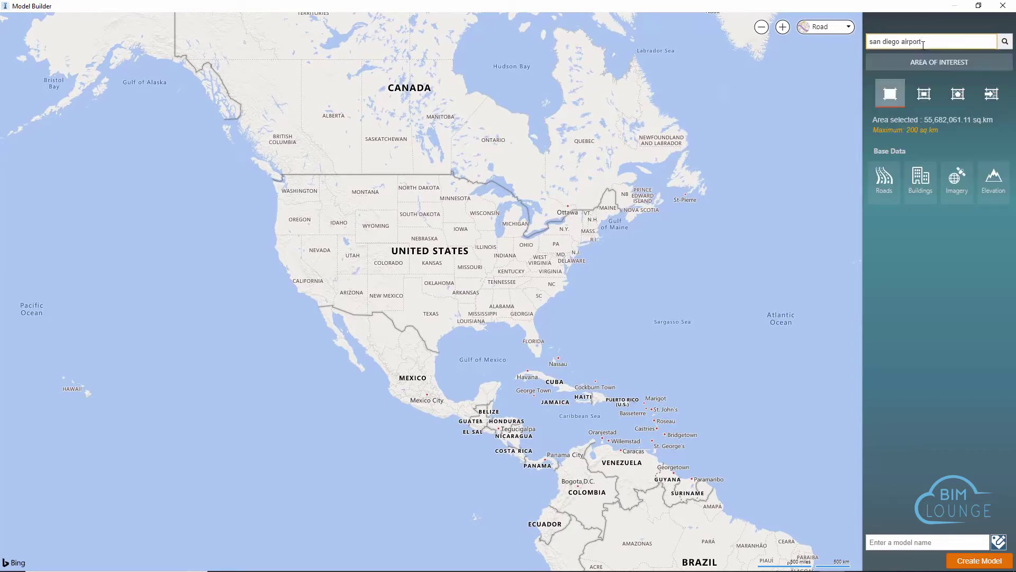
{"action": "key", "text": "Return"}
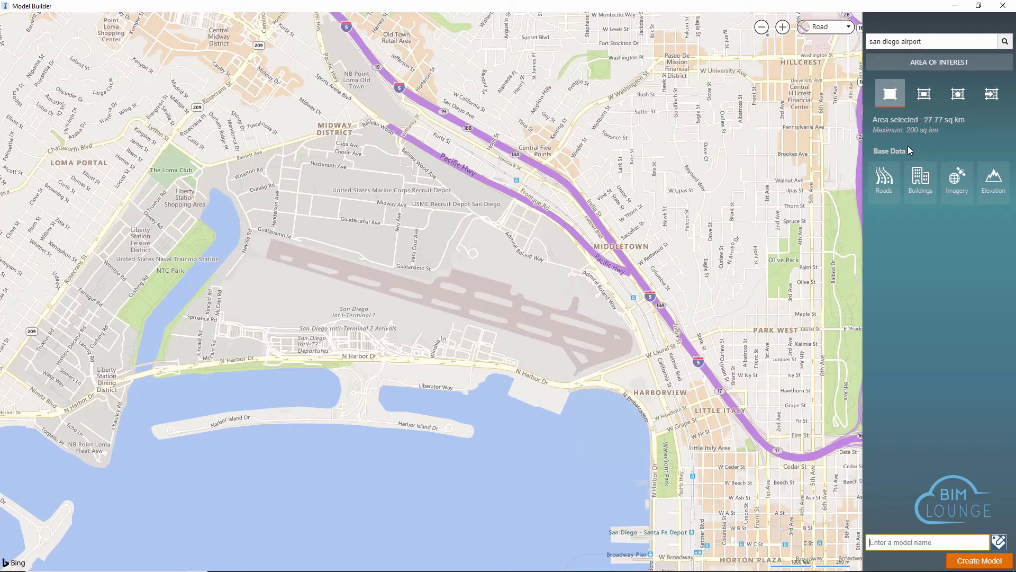
Step: Switch the map style to Aerial and frame San Diego International Airport in view
{"action": "left_click", "coordinate": [822, 28]}
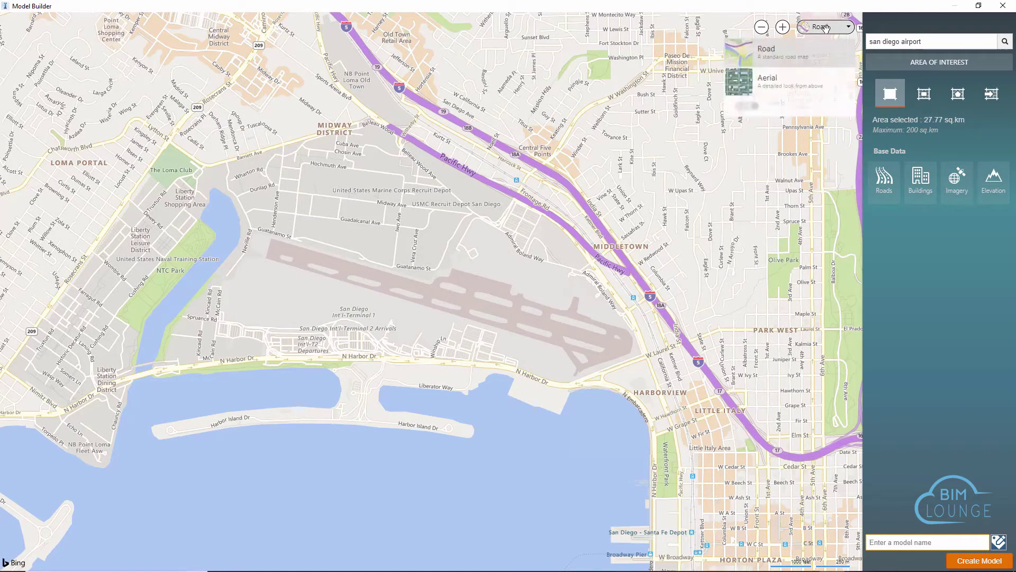
{"action": "left_click", "coordinate": [766, 92]}
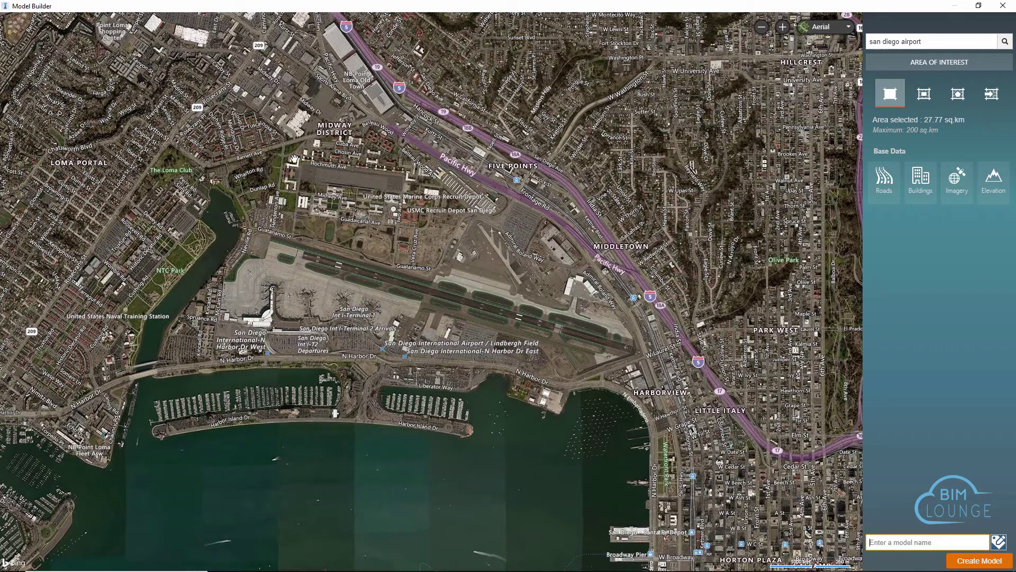
{"action": "left_click_drag", "start_coordinate": [304, 166], "coordinate": [377, 225]}
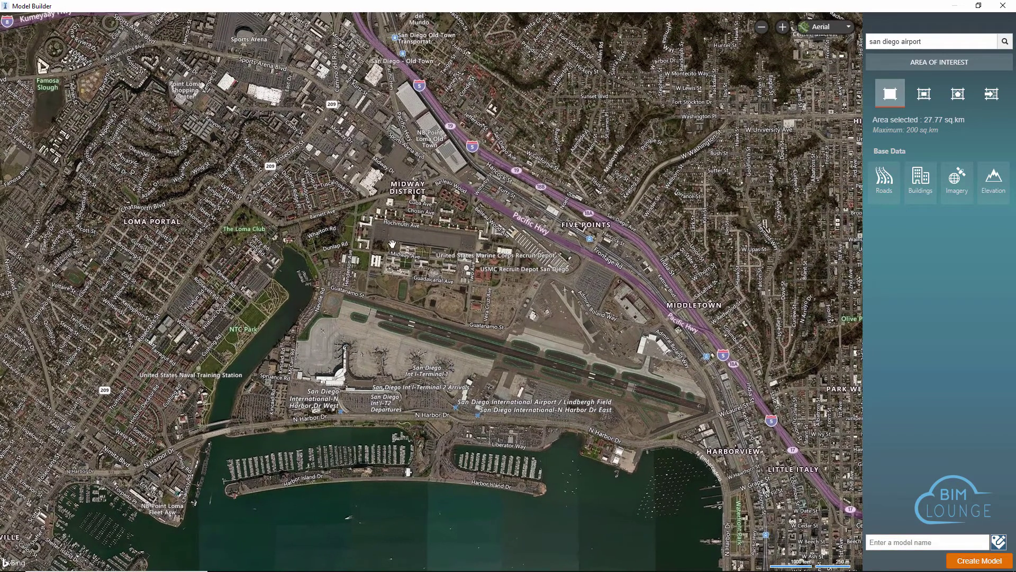
{"action": "scroll", "coordinate": [309, 227], "scroll_direction": "up", "scroll_amount": 3}
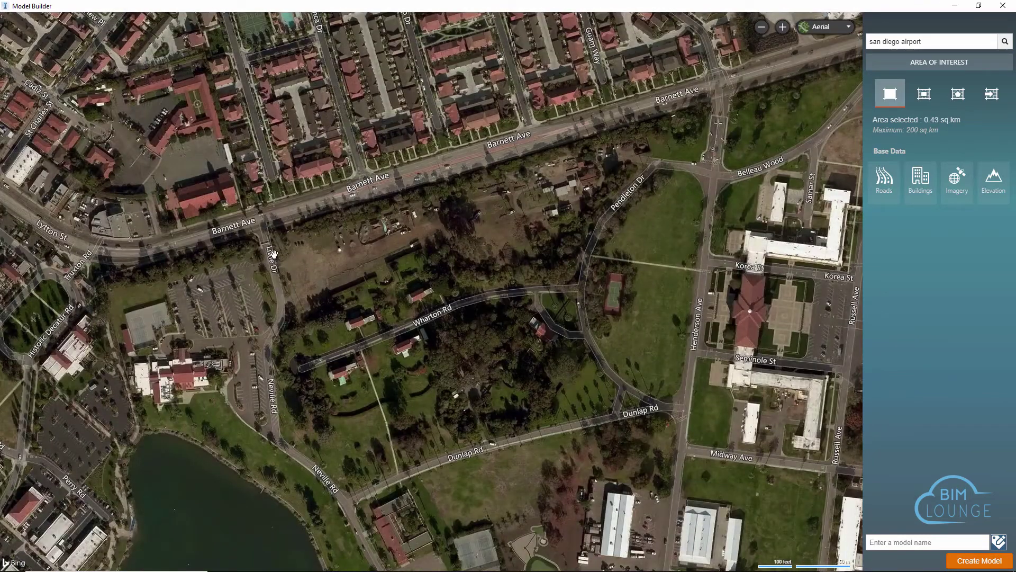
{"action": "left_click_drag", "start_coordinate": [361, 255], "coordinate": [447, 247]}
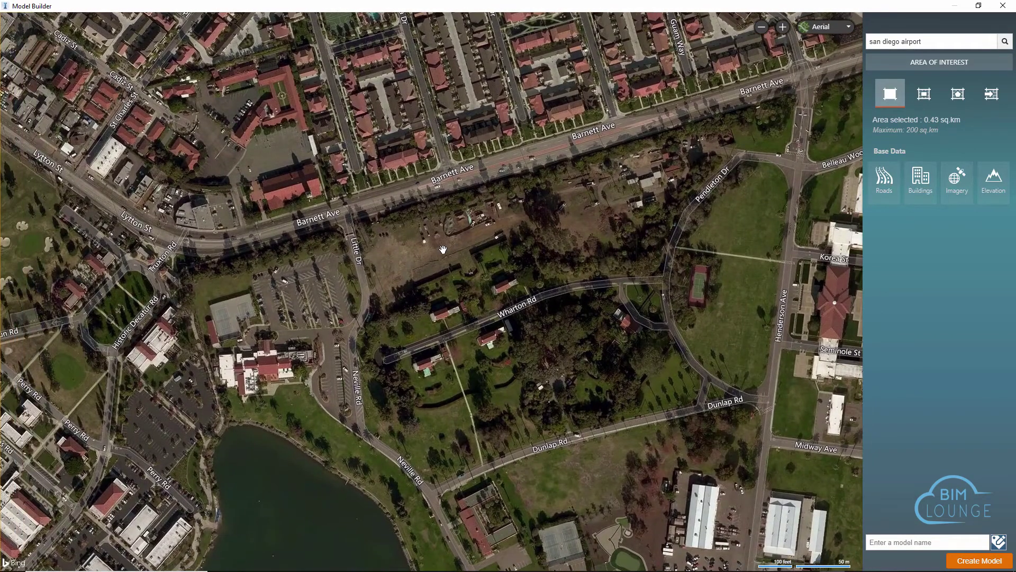
{"action": "scroll", "coordinate": [446, 248], "scroll_direction": "down", "scroll_amount": 1}
{"action": "scroll", "coordinate": [432, 217], "scroll_direction": "down", "scroll_amount": 1}
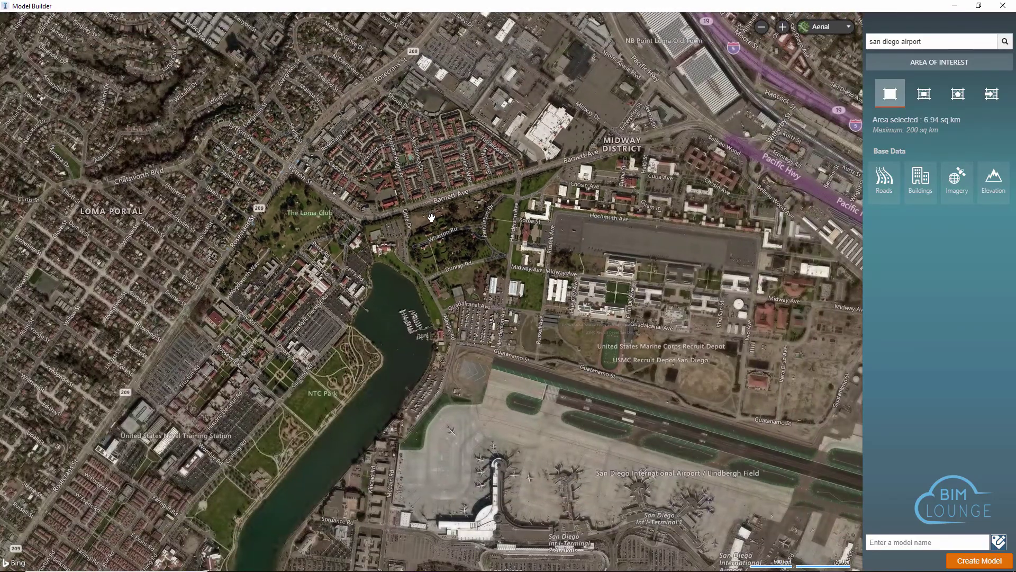
{"action": "scroll", "coordinate": [431, 217], "scroll_direction": "down", "scroll_amount": 1}
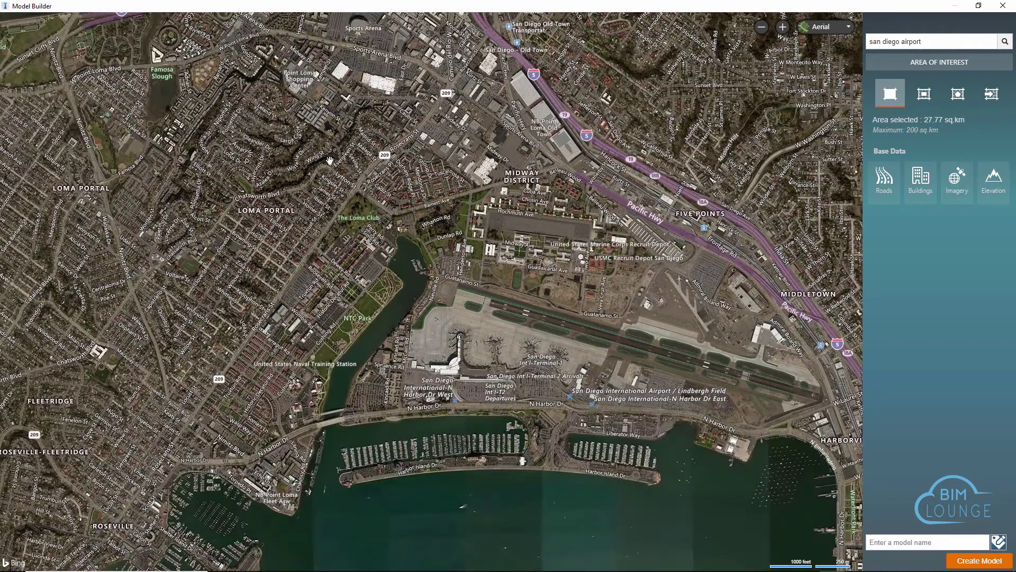
{"action": "left_click_drag", "start_coordinate": [463, 244], "coordinate": [481, 257]}
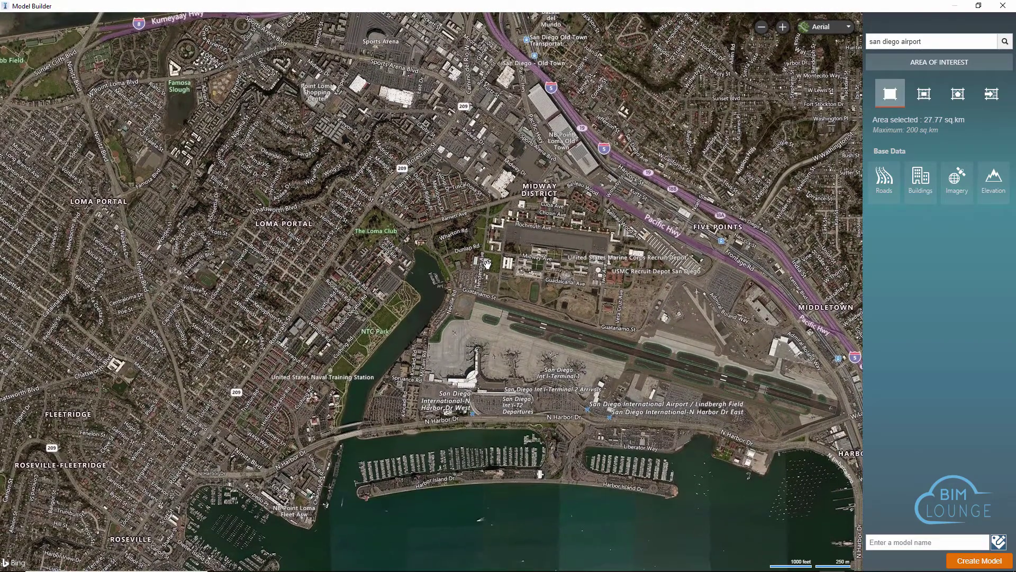
Step: Draw a 17.66 sq km rectangle around the airport and create the model 'RVTtoIW' from it
{"action": "left_click", "coordinate": [922, 99]}
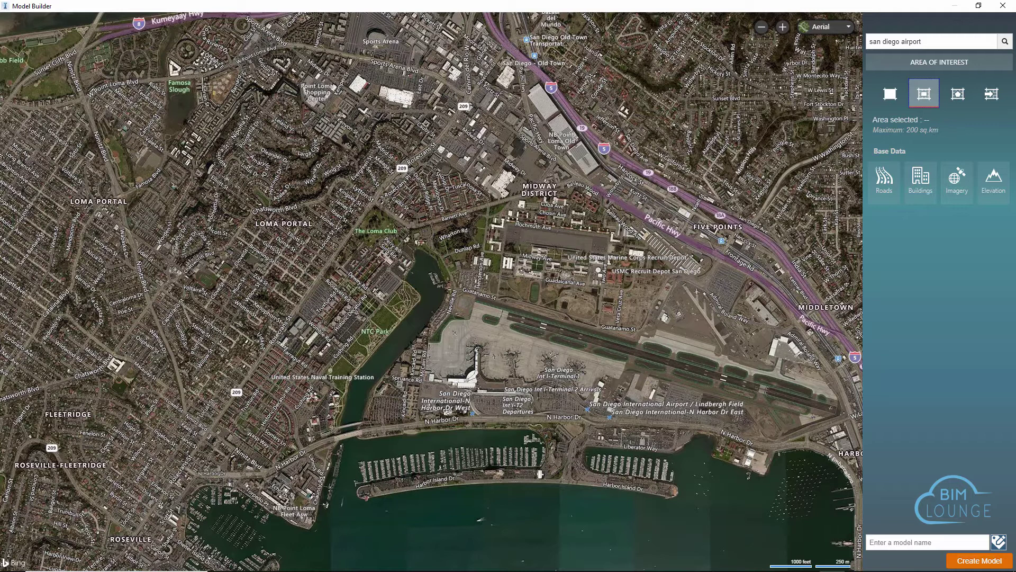
{"action": "left_click_drag", "start_coordinate": [142, 53], "coordinate": [741, 564]}
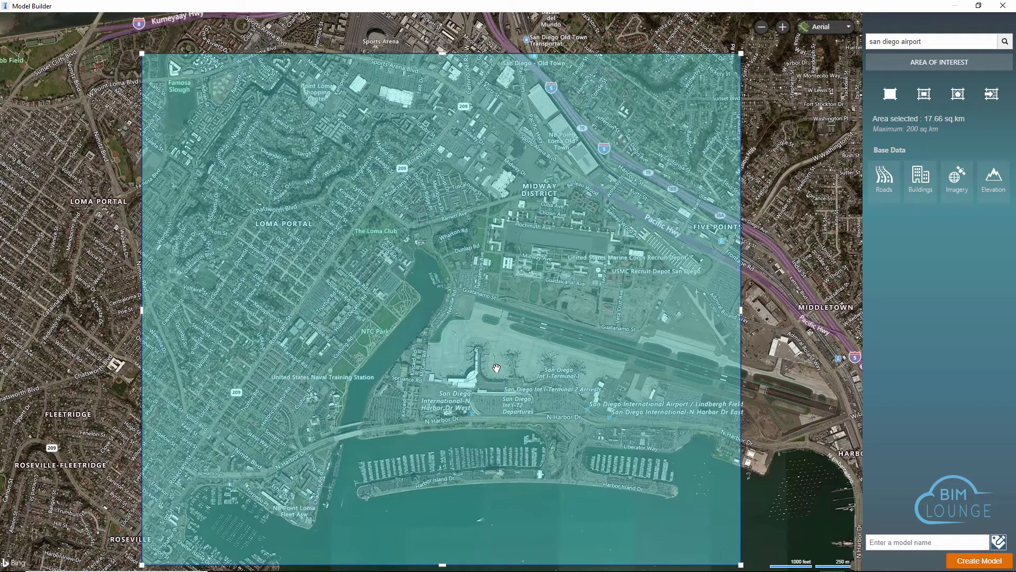
{"action": "left_click", "coordinate": [906, 544]}
{"action": "type", "text": "RVTtoIW"}
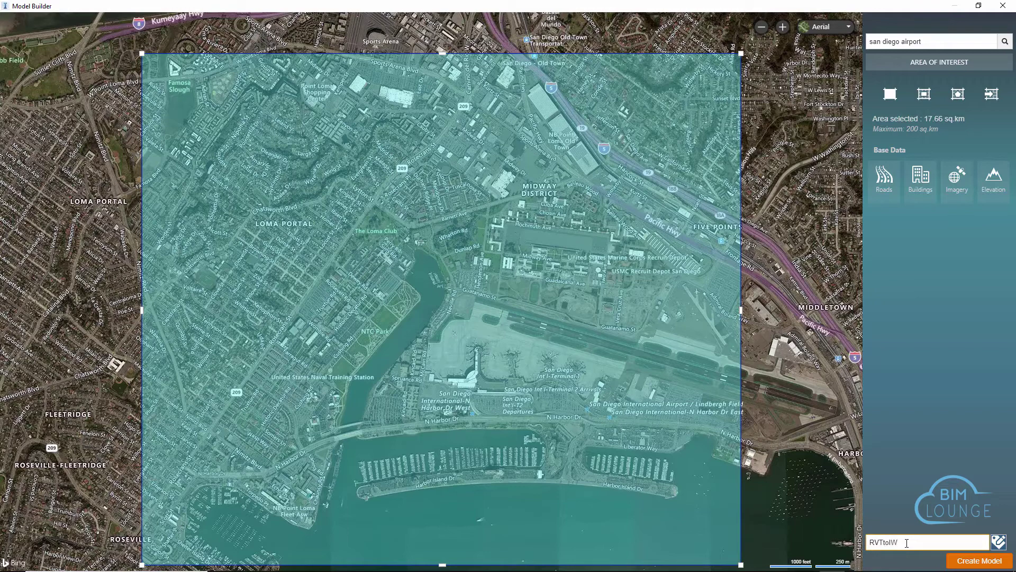
{"action": "left_click", "coordinate": [979, 561]}
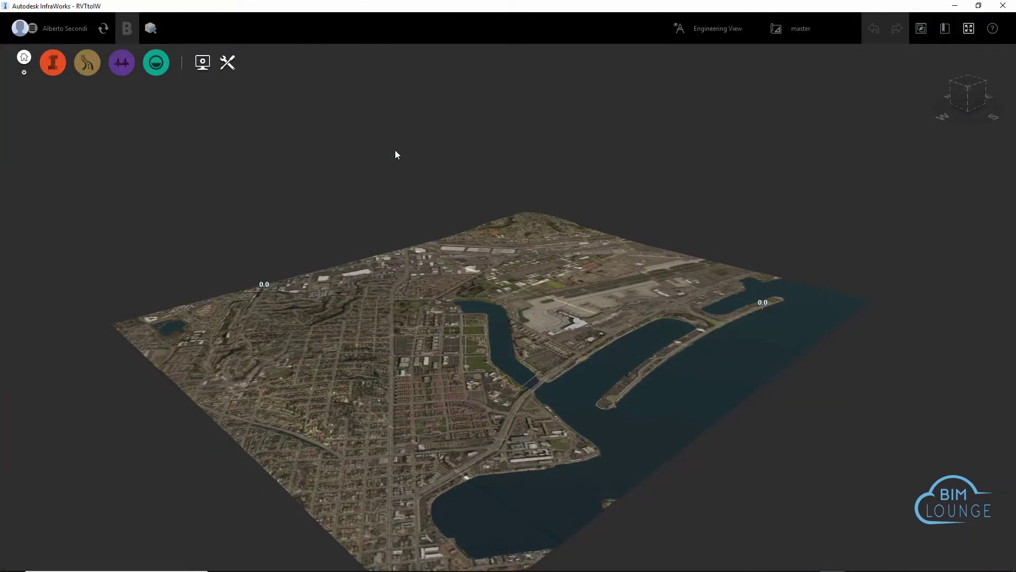
Step: Orbit and zoom the RVTtoIW model into the neighbourhood north of the airport to inspect roads and terrain
{"action": "middle_click_drag", "start_coordinate": [699, 220], "coordinate": [510, 306]}
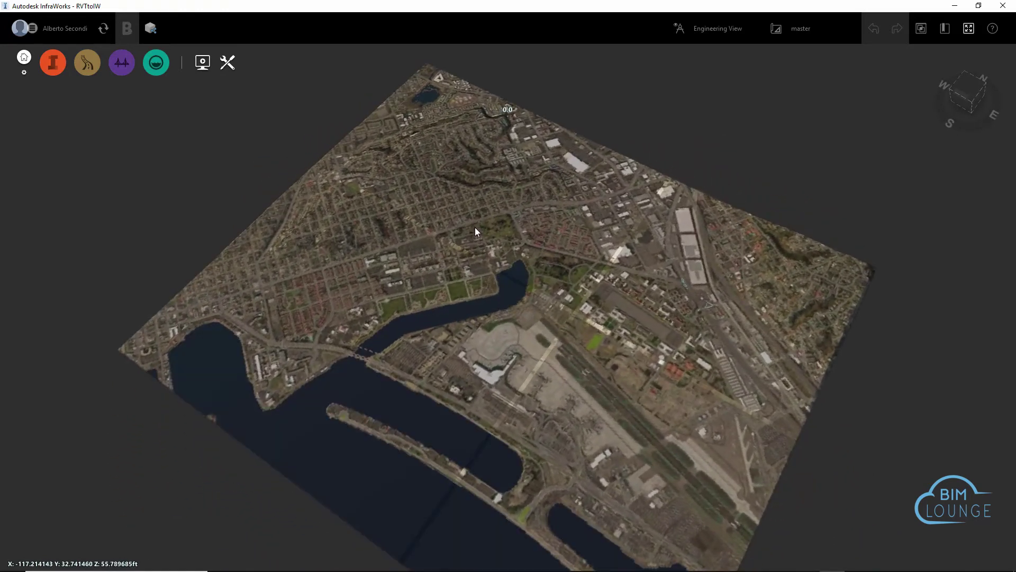
{"action": "scroll", "coordinate": [466, 224], "scroll_direction": "up", "scroll_amount": 10}
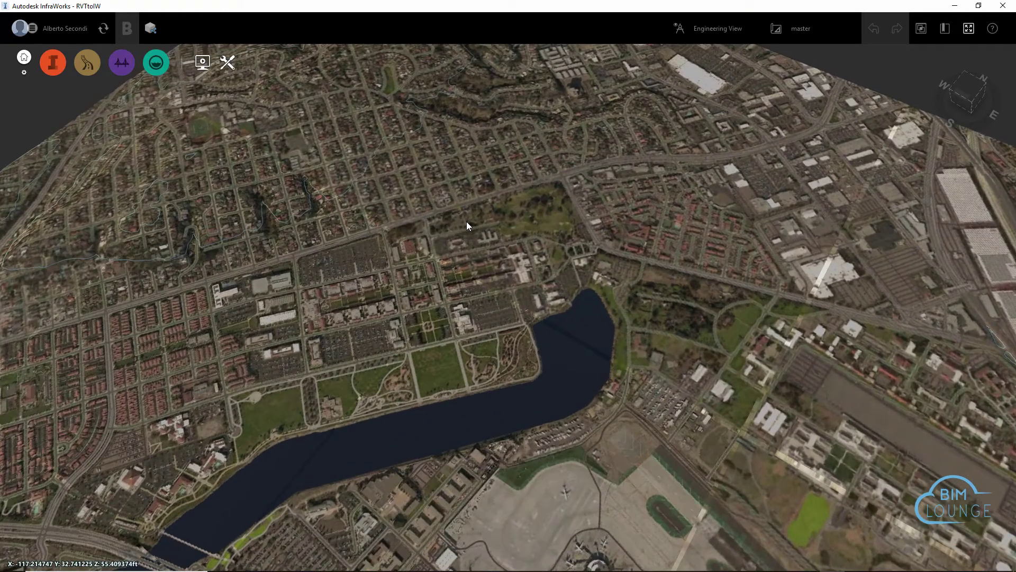
{"action": "scroll", "coordinate": [466, 225], "scroll_direction": "up", "scroll_amount": 5}
{"action": "scroll", "coordinate": [430, 193], "scroll_direction": "up", "scroll_amount": 2}
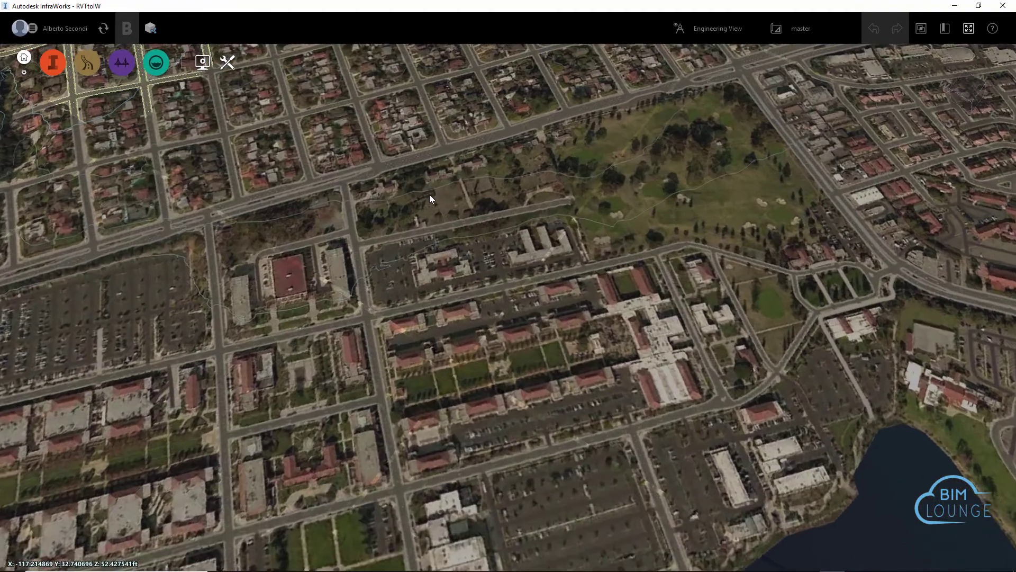
{"action": "middle_click_drag", "start_coordinate": [681, 268], "coordinate": [624, 240]}
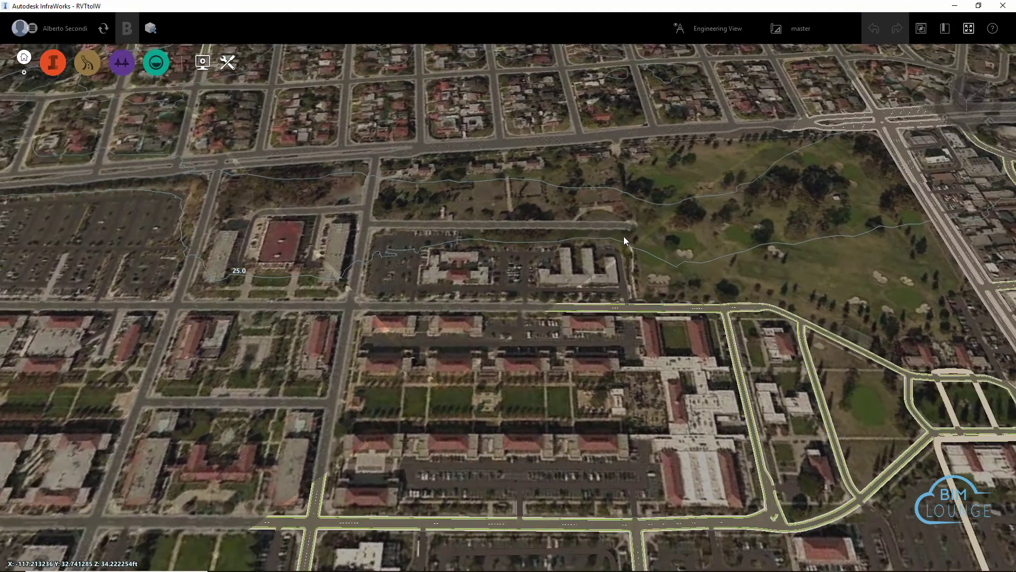
{"action": "scroll", "coordinate": [388, 168], "scroll_direction": "up", "scroll_amount": 5}
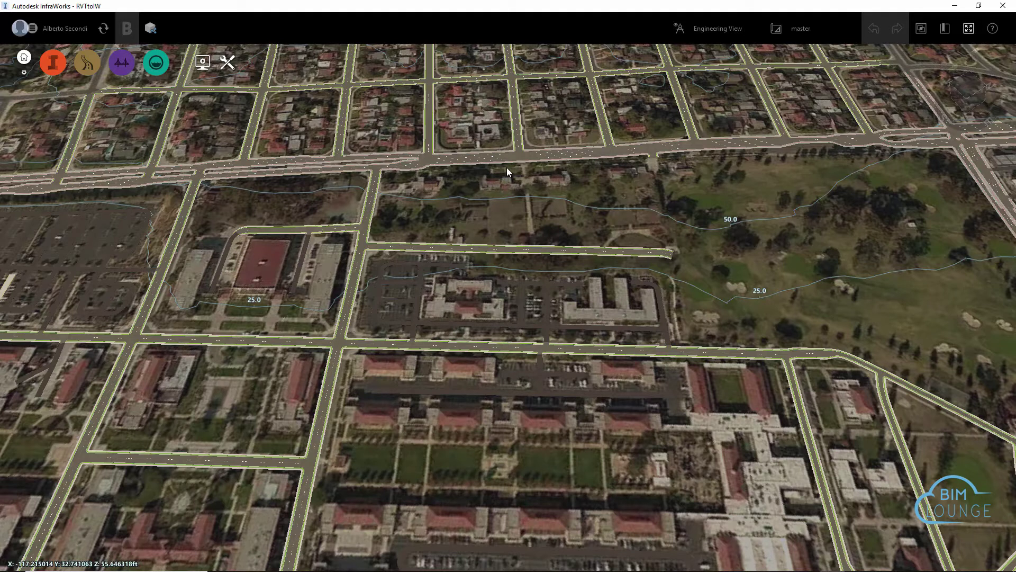
Step: In Model Properties, change the coordinate system from LL84 to HARN/CA.CAVIF and apply it
{"action": "left_click", "coordinate": [55, 65]}
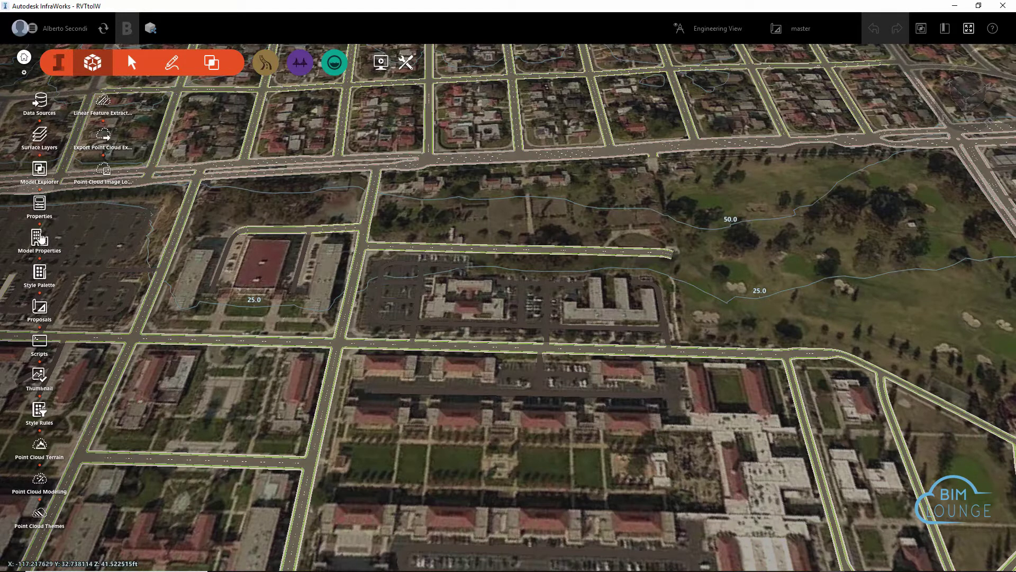
{"action": "left_click", "coordinate": [40, 238]}
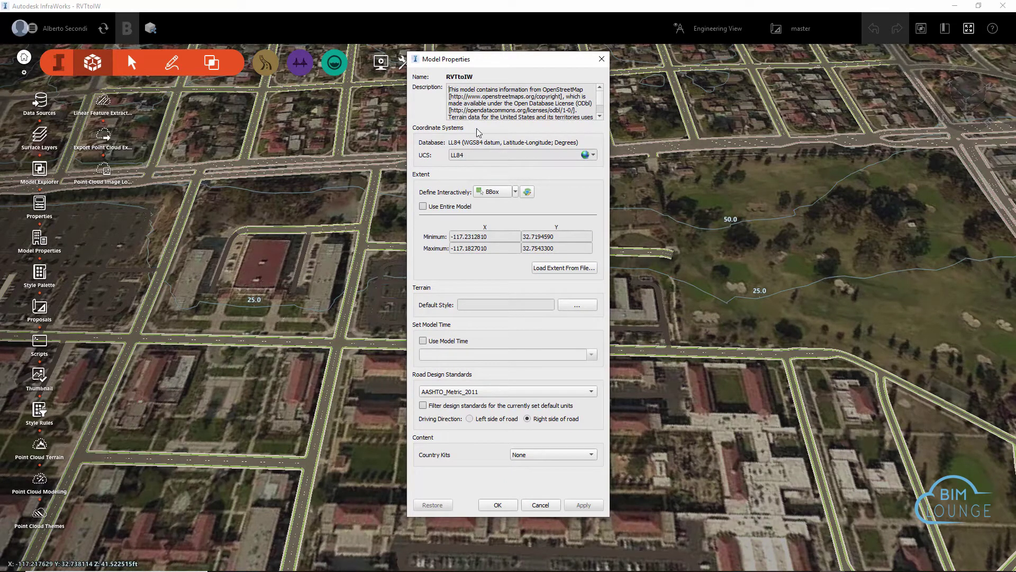
{"action": "left_click", "coordinate": [478, 156]}
{"action": "left_click", "coordinate": [594, 155]}
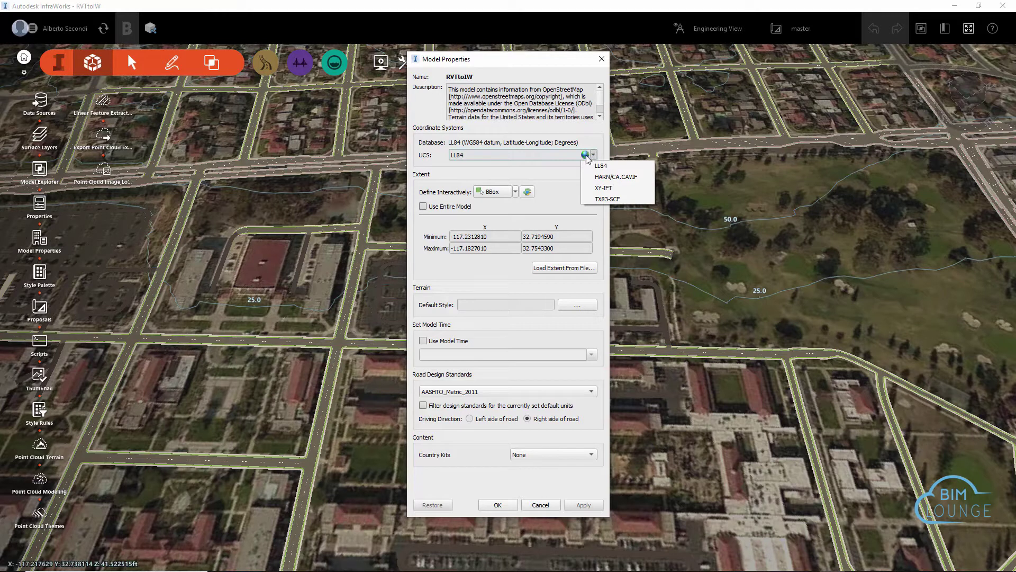
{"action": "left_click", "coordinate": [588, 157]}
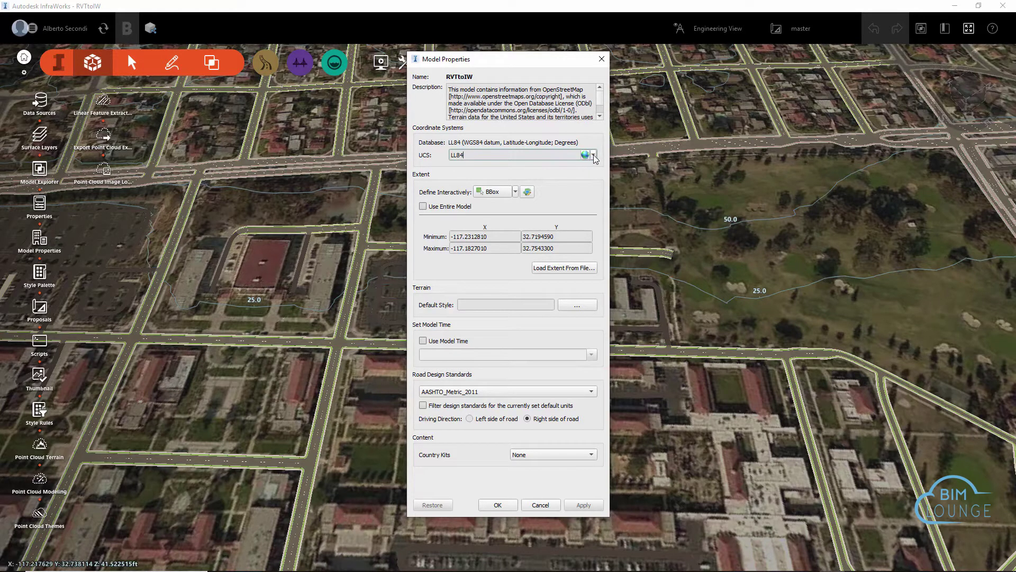
{"action": "left_click", "coordinate": [584, 155]}
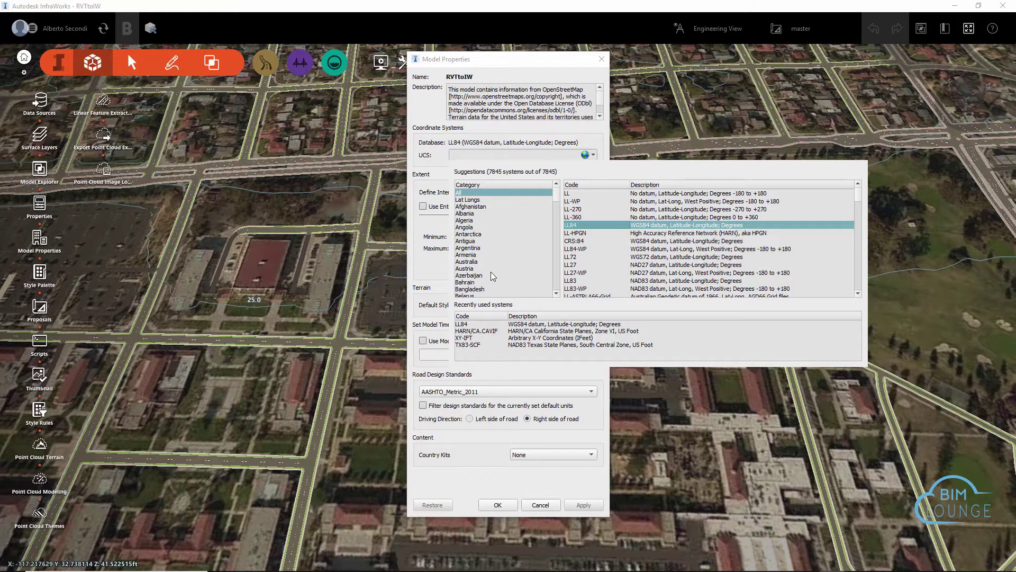
{"action": "left_click", "coordinate": [593, 155]}
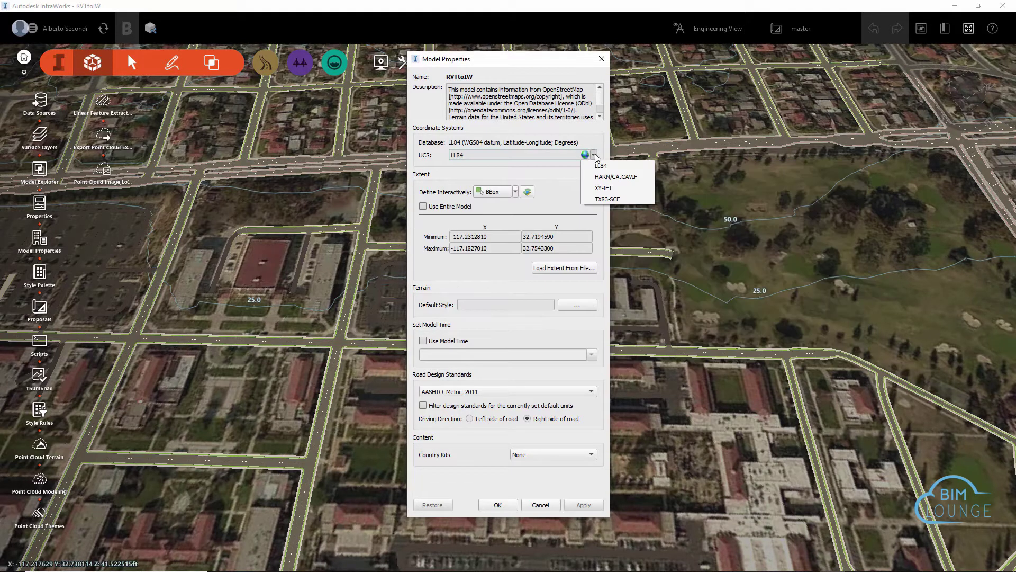
{"action": "left_click", "coordinate": [644, 179]}
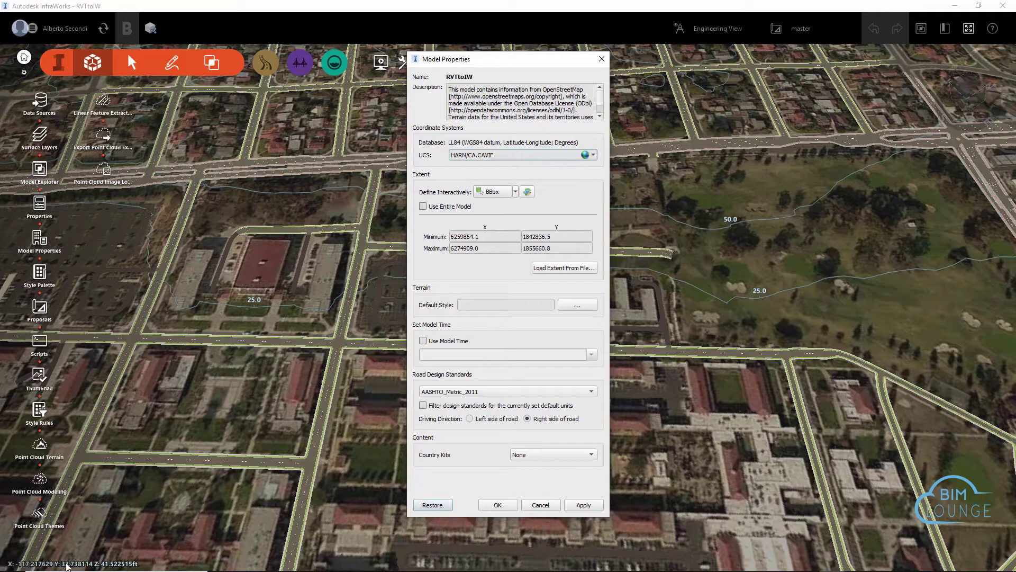
{"action": "left_click", "coordinate": [508, 505]}
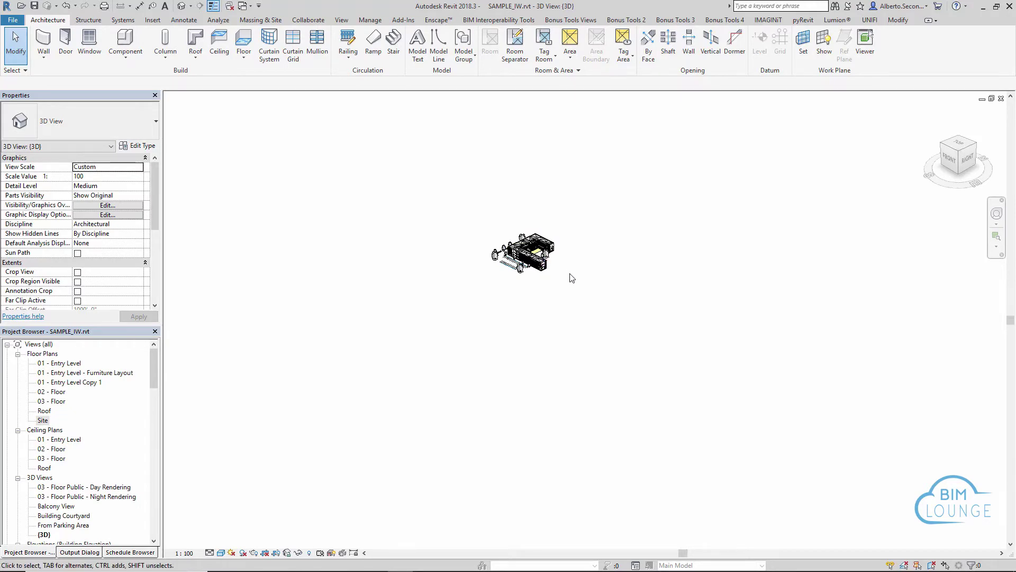
Step: Open the Site floor plan and turn on Reveal Hidden Elements with RH
{"action": "double_click", "coordinate": [43, 421]}
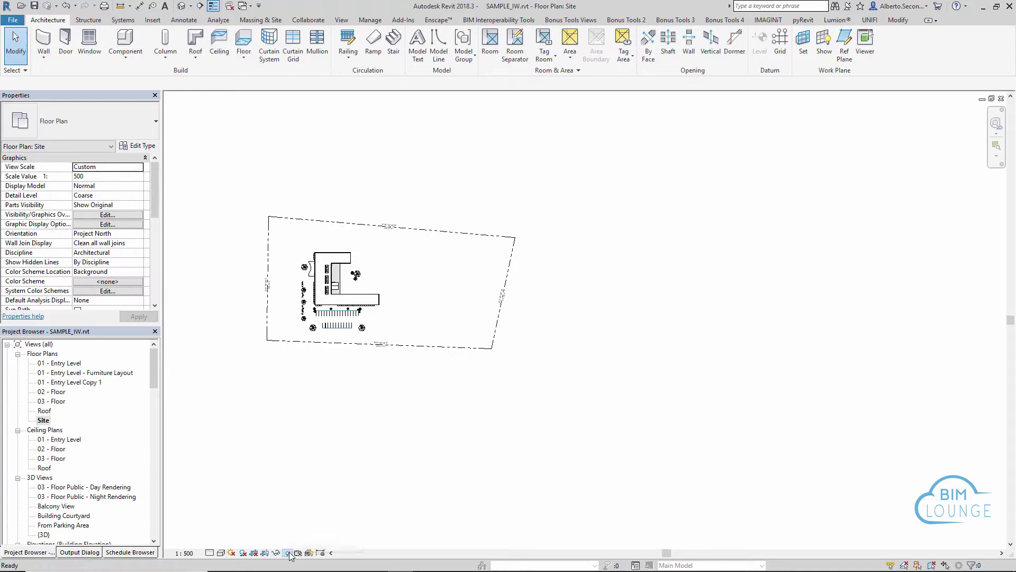
{"action": "key", "text": "r"}
{"action": "key", "text": "h"}
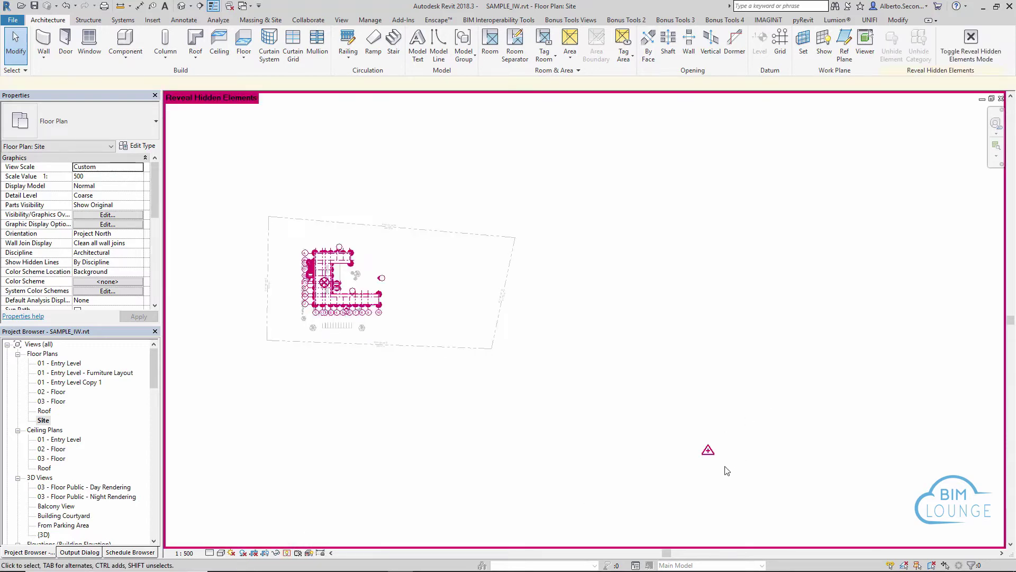
Step: Move the survey point so it snaps onto the building's wall endpoint
{"action": "left_click", "coordinate": [709, 453]}
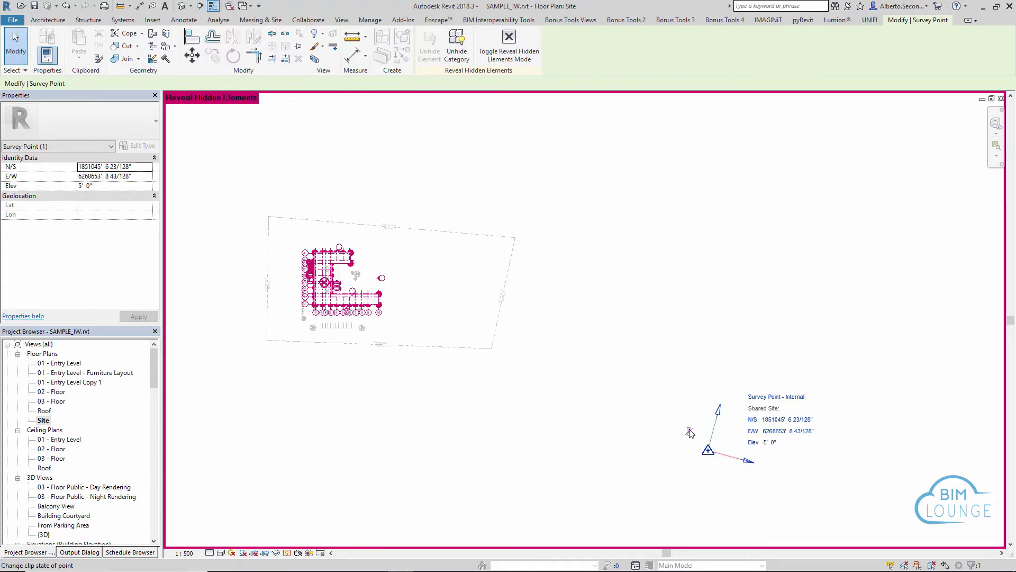
{"action": "left_click", "coordinate": [196, 55]}
{"action": "left_click", "coordinate": [708, 450]}
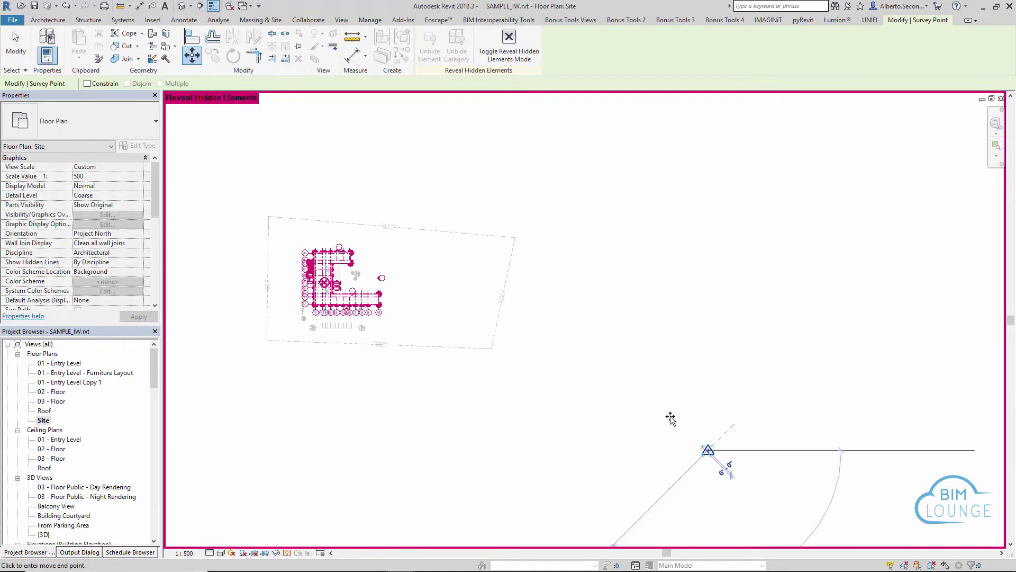
{"action": "scroll", "coordinate": [324, 286], "scroll_direction": "up", "scroll_amount": 5}
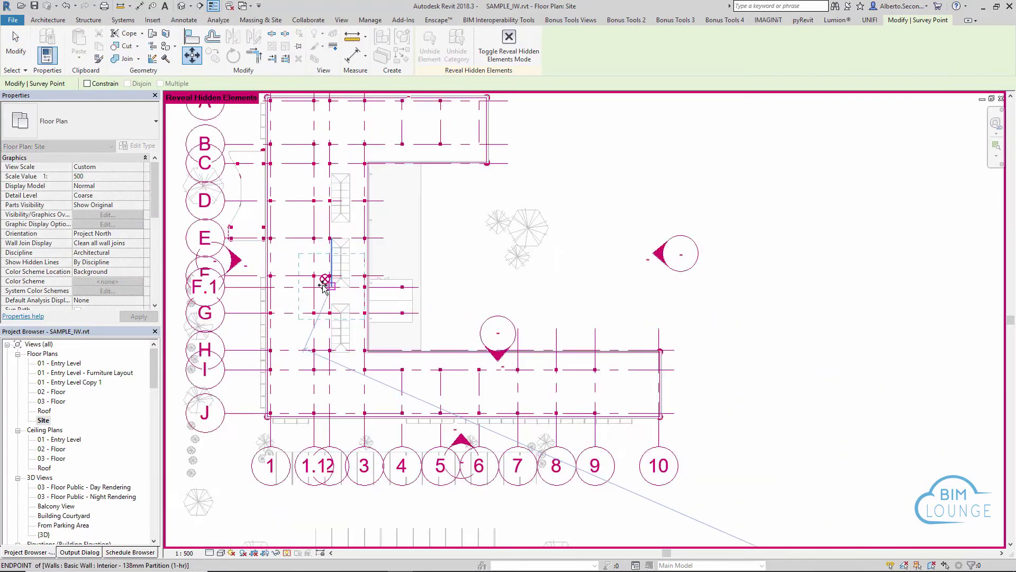
{"action": "scroll", "coordinate": [324, 285], "scroll_direction": "up", "scroll_amount": 2}
{"action": "left_click", "coordinate": [327, 278]}
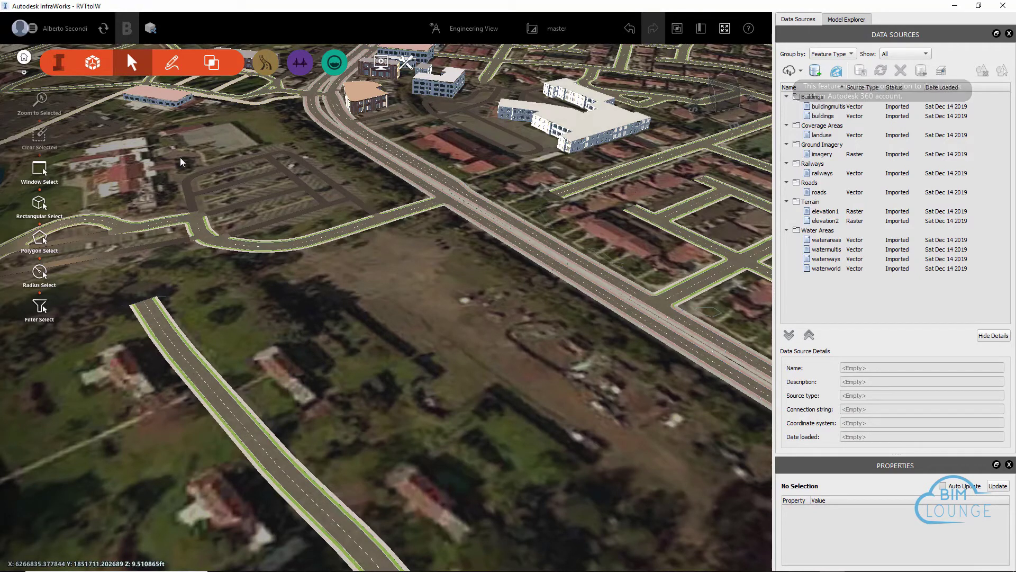
Step: Bring up the Data Sources panel from the data management tools
{"action": "left_click", "coordinate": [57, 63]}
{"action": "left_click", "coordinate": [58, 63]}
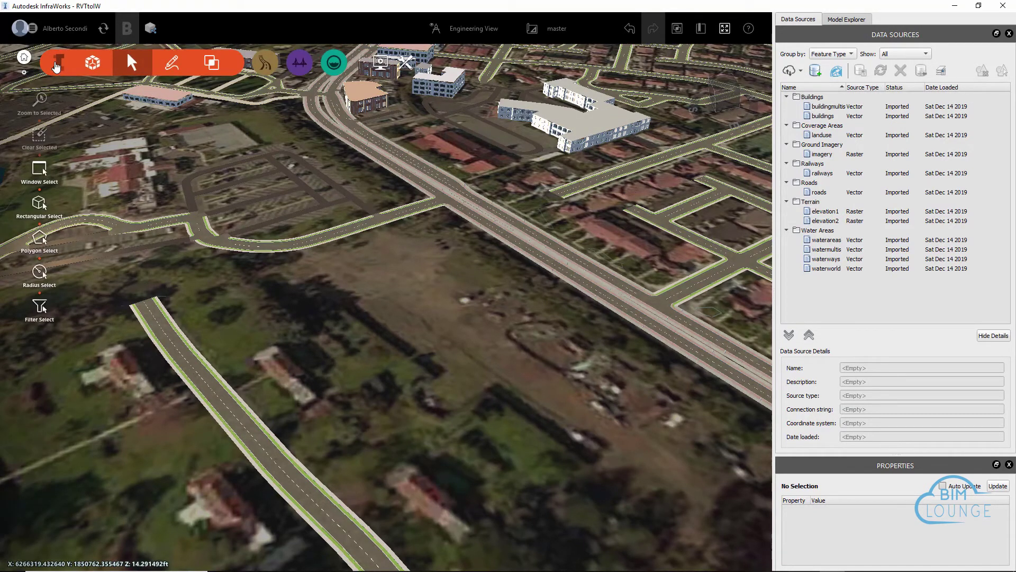
{"action": "left_click", "coordinate": [93, 65]}
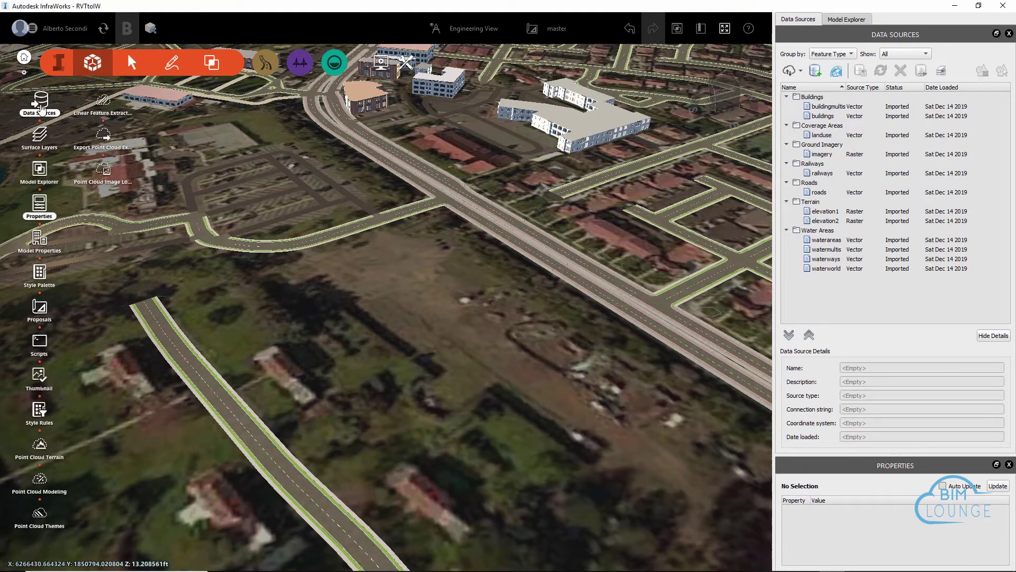
{"action": "left_click", "coordinate": [38, 105]}
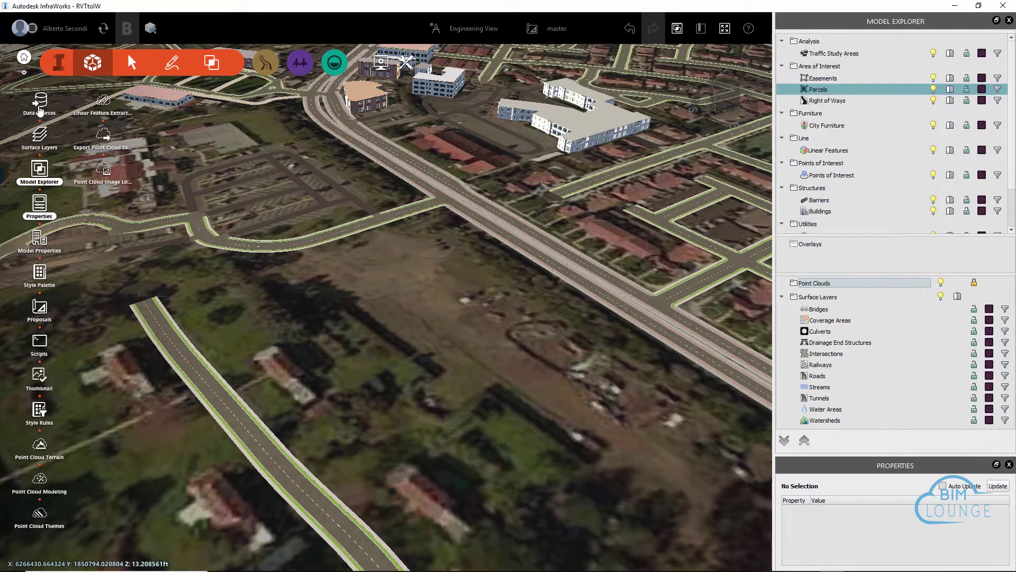
{"action": "left_click", "coordinate": [41, 103]}
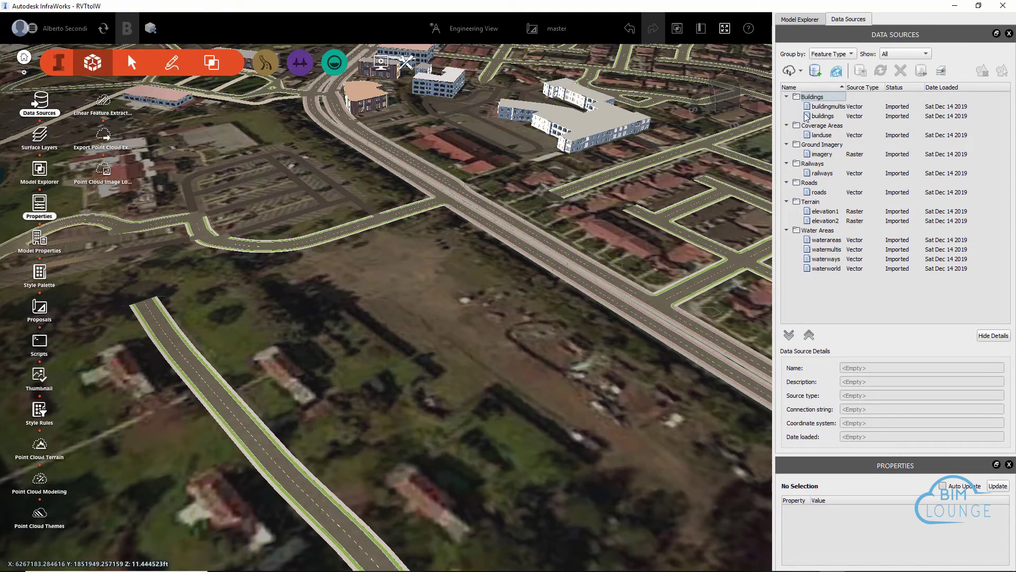
Step: Import SAMPLE_IW.rvt as an Autodesk Revit data source
{"action": "left_click", "coordinate": [801, 71]}
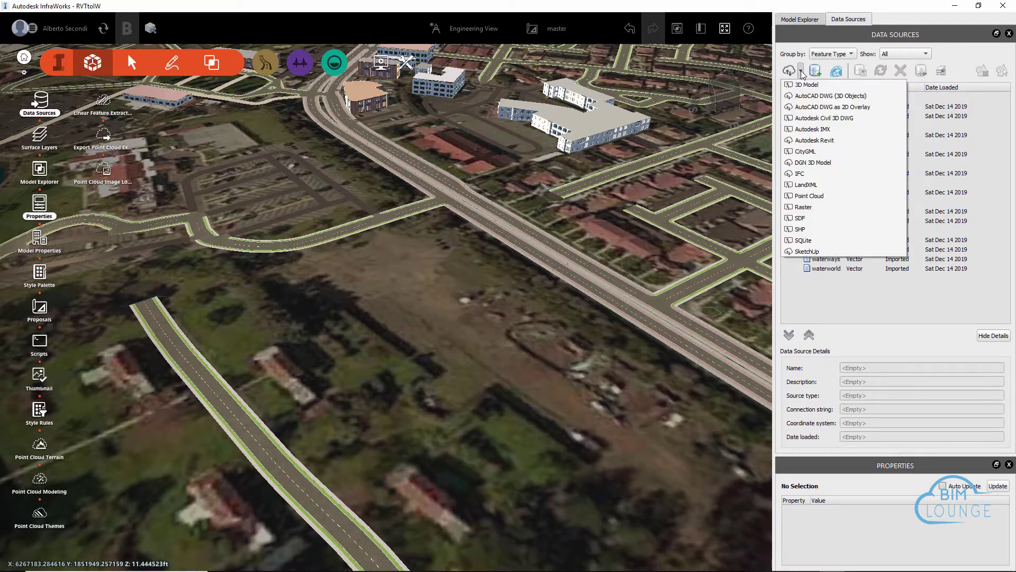
{"action": "left_click", "coordinate": [815, 141]}
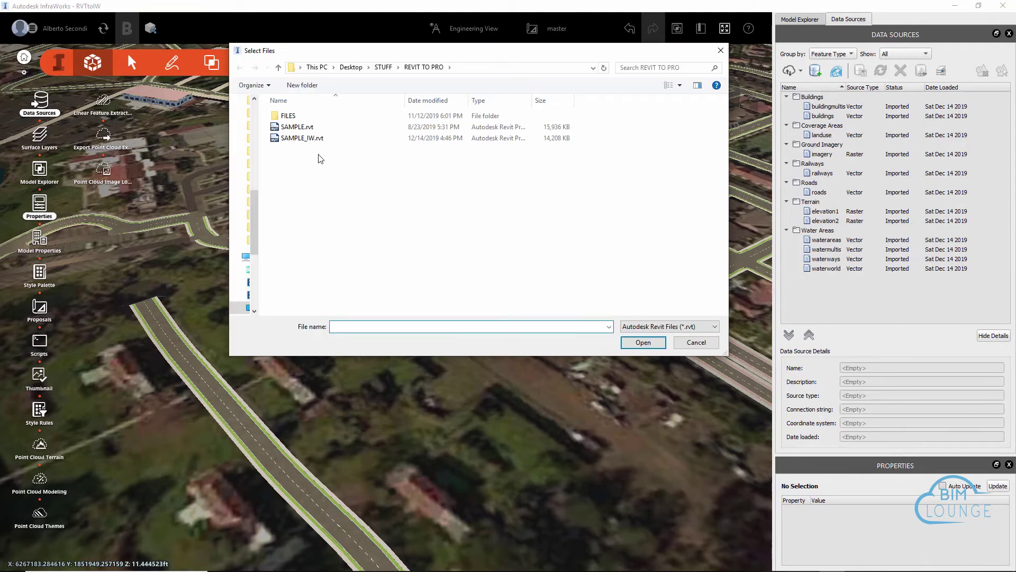
{"action": "left_click", "coordinate": [311, 140]}
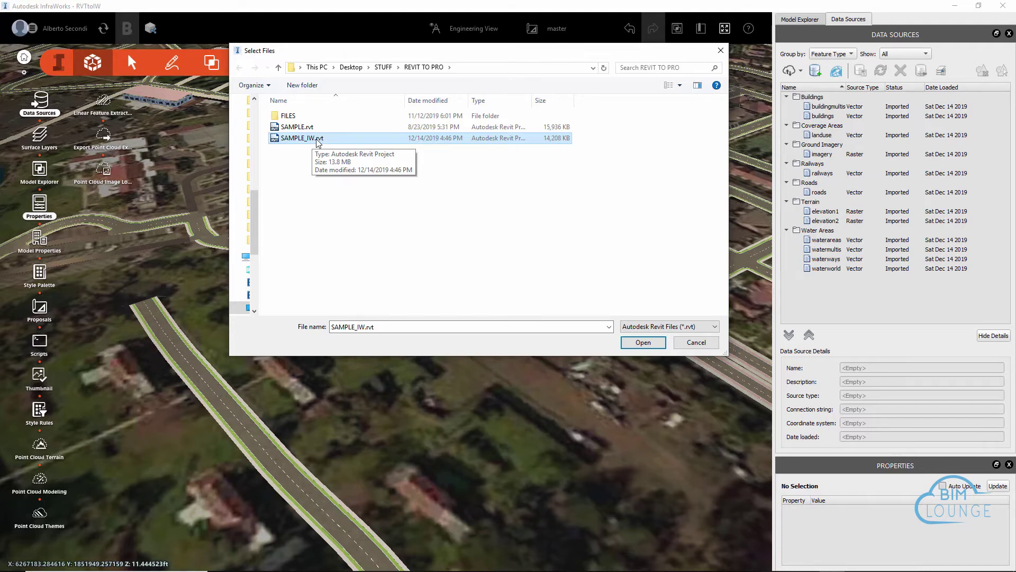
{"action": "left_click", "coordinate": [642, 343]}
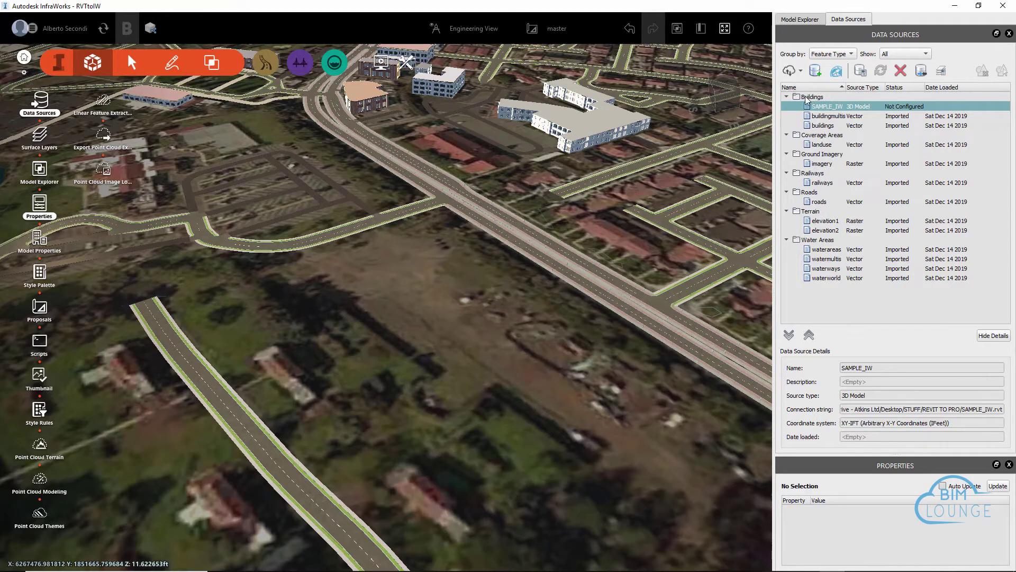
Step: Open the SAMPLE_IW data source configuration and set the position coordinate system to HARN/CA.CAVIF
{"action": "double_click", "coordinate": [898, 110]}
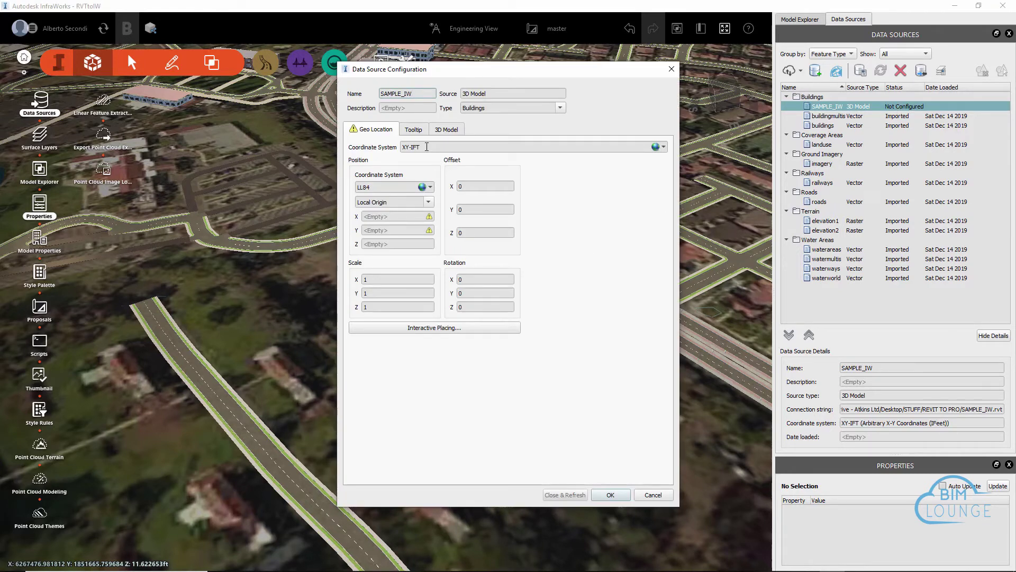
{"action": "left_click", "coordinate": [426, 146]}
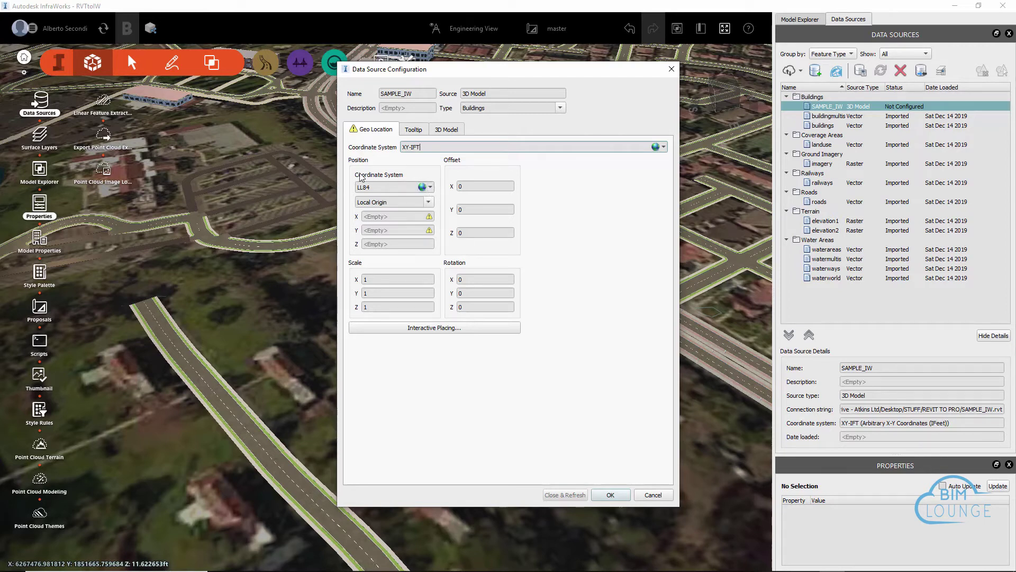
{"action": "left_click", "coordinate": [431, 187]}
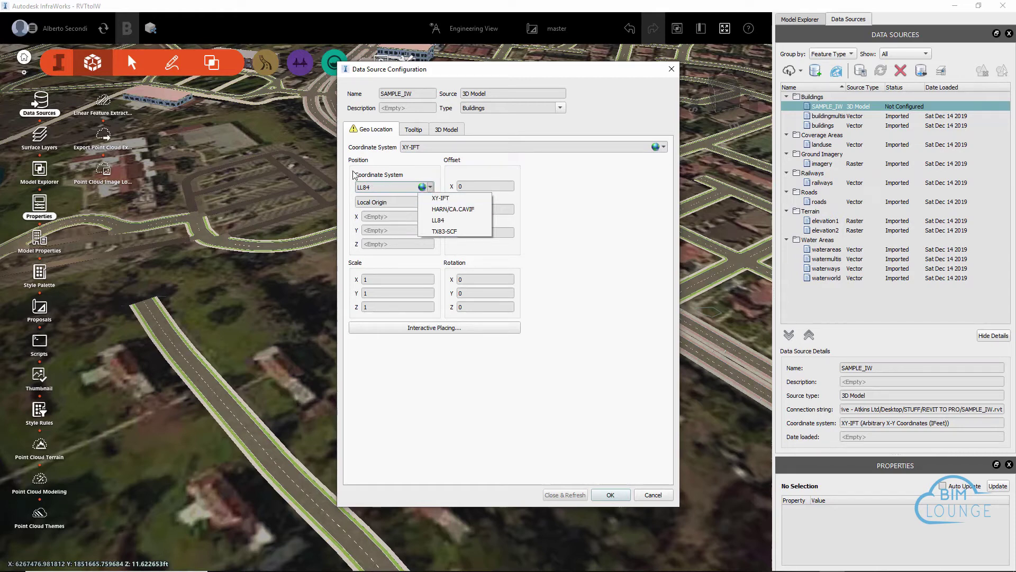
{"action": "left_click", "coordinate": [439, 211]}
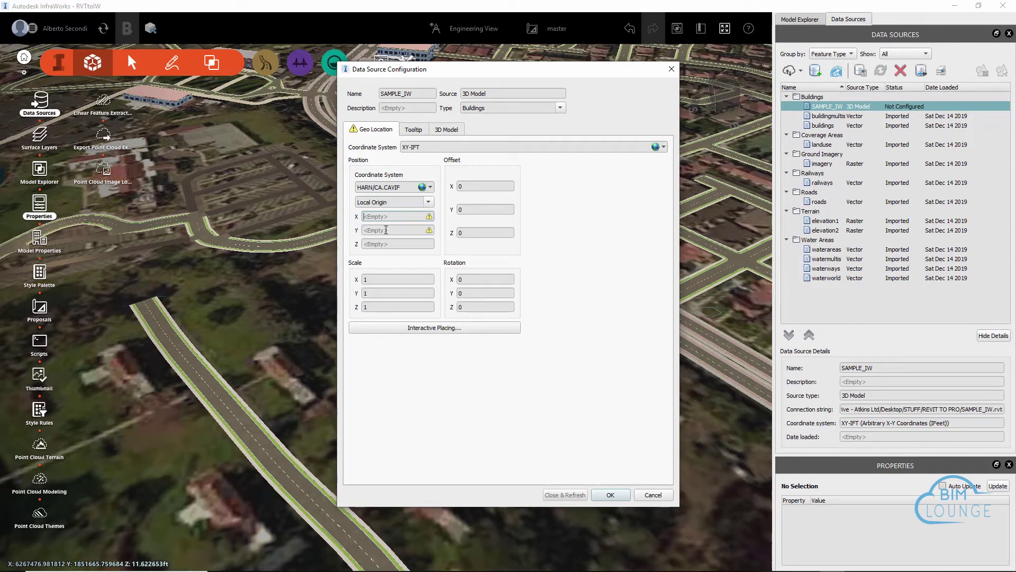
Step: Enter position X 6267245, Y 1851260, Z 13 and Z rotation 15 from the survey coordinates
{"action": "left_click", "coordinate": [386, 230]}
{"action": "left_click", "coordinate": [398, 218]}
{"action": "type", "text": "6267245"}
{"action": "key", "text": "alt+Tab"}
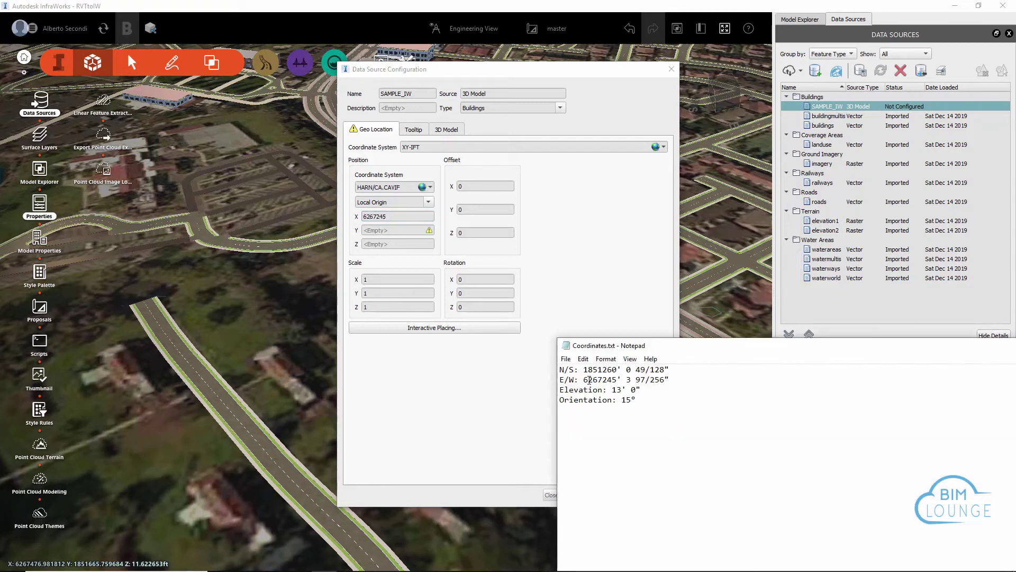
{"action": "left_click", "coordinate": [394, 230]}
{"action": "type", "text": "1851260"}
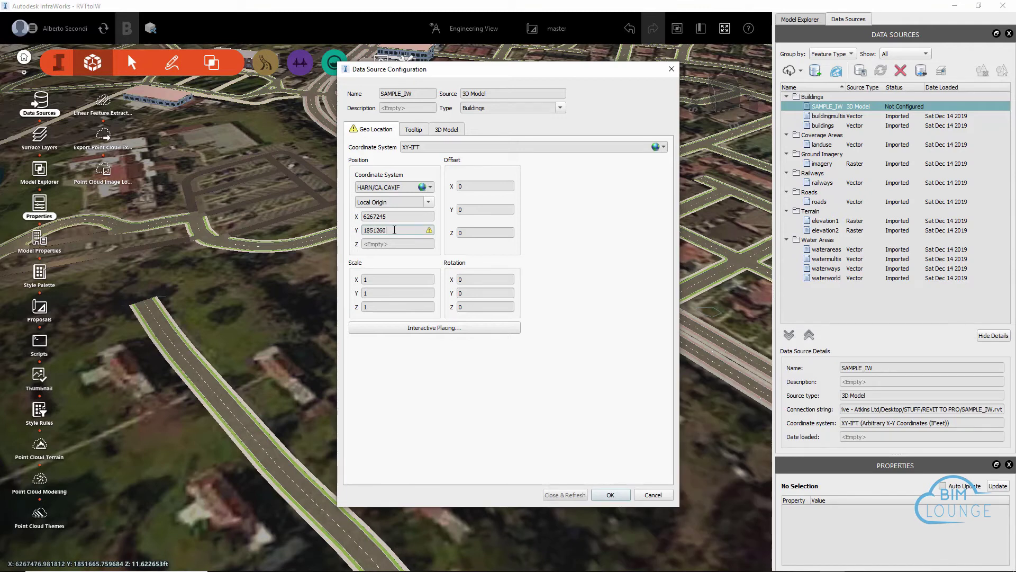
{"action": "key", "text": "Tab"}
{"action": "type", "text": "13"}
{"action": "left_click", "coordinate": [512, 304]}
{"action": "type", "text": "15"}
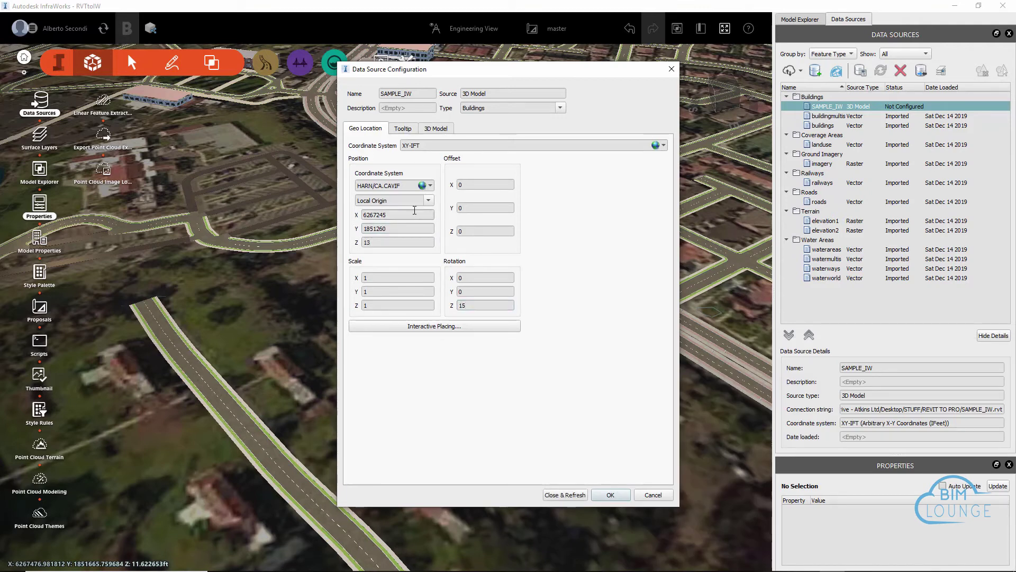
{"action": "left_click", "coordinate": [409, 216]}
Step: Verify the Y, Z and rotation values, then Close & Refresh to load the SAMPLE_IW building
{"action": "left_click", "coordinate": [403, 229]}
{"action": "left_click", "coordinate": [385, 241]}
{"action": "left_click", "coordinate": [476, 305]}
{"action": "left_click", "coordinate": [565, 495]}
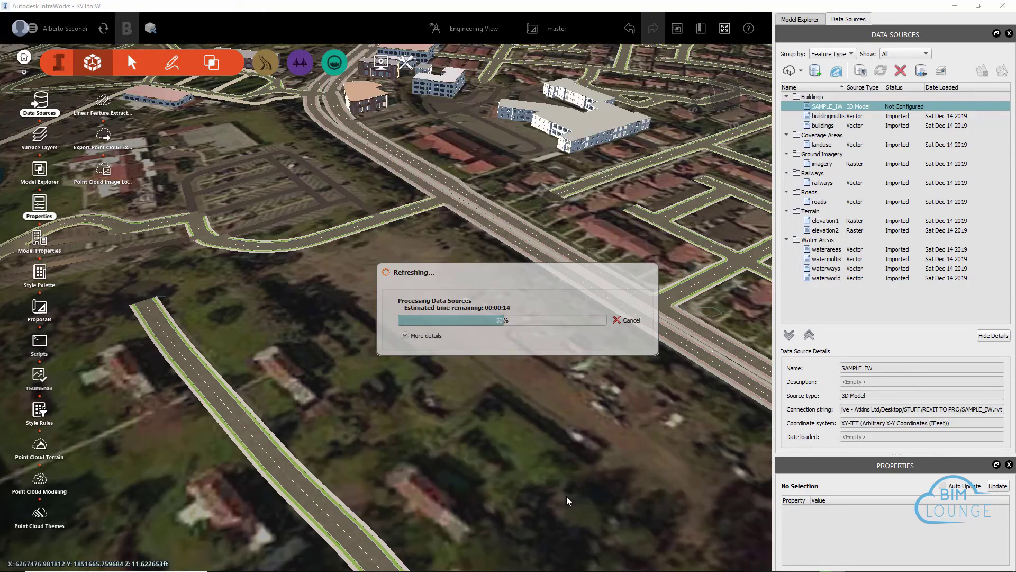